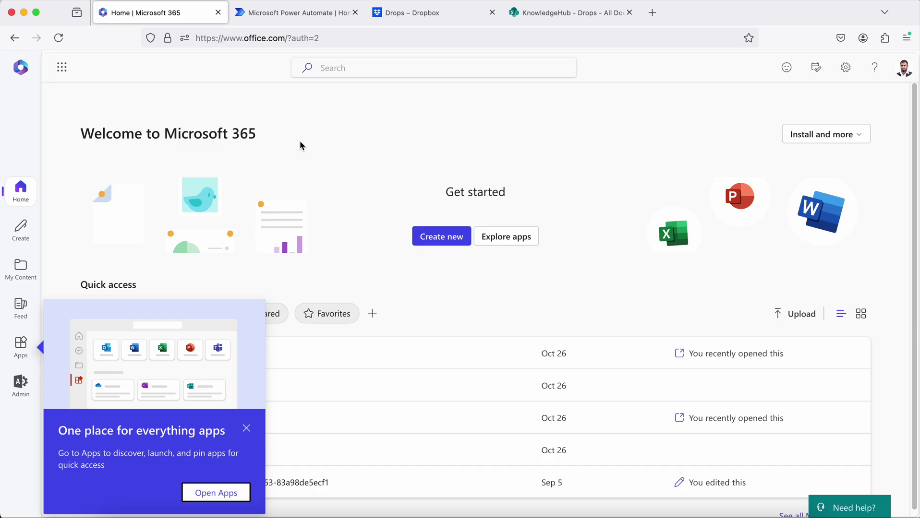
- Dismiss the 'One place for everything apps' popup and switch to the Power Automate tab
left_click(247, 430)
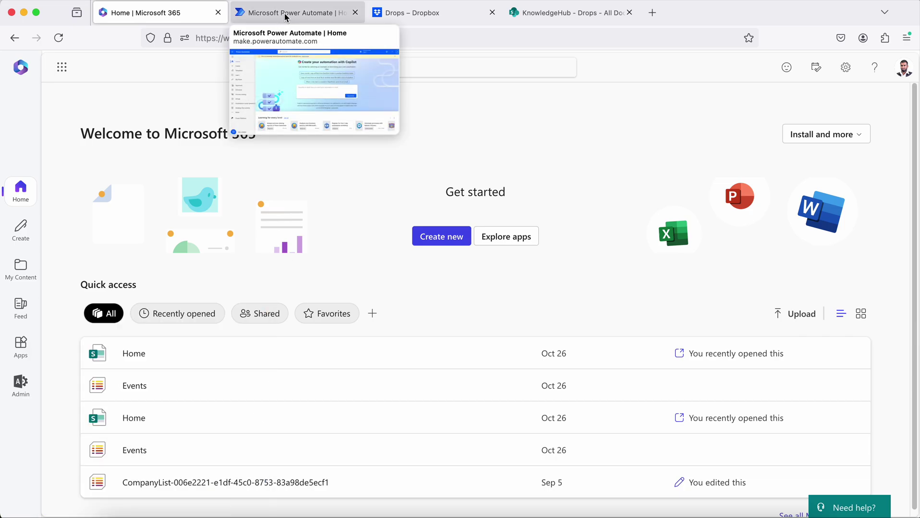
left_click(286, 18)
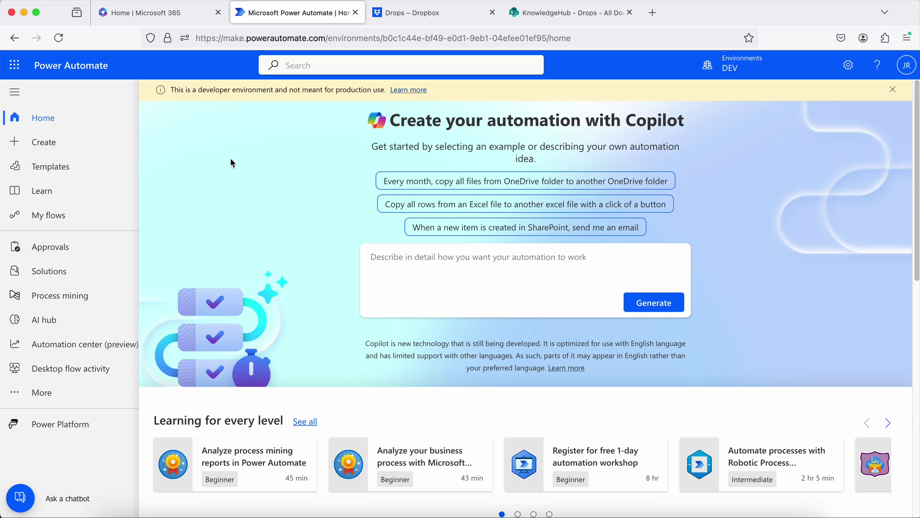
left_click(401, 19)
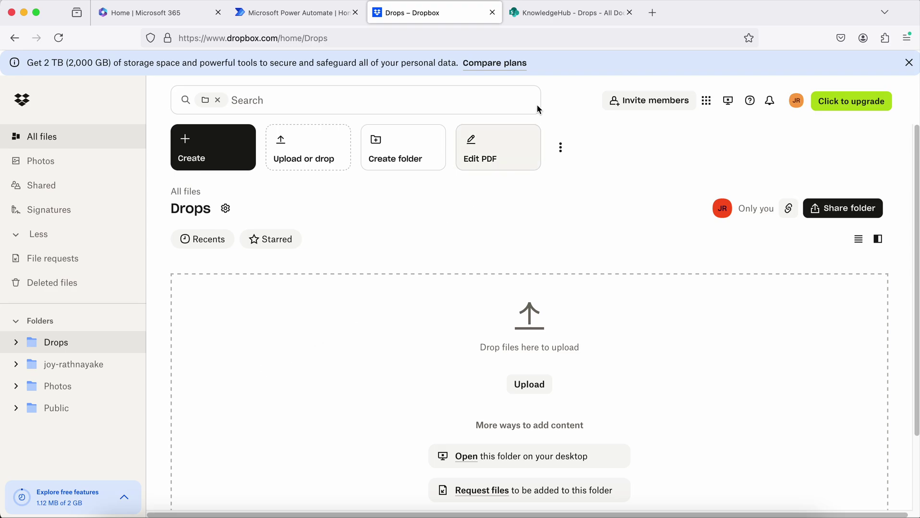
- Bring up the empty KnowledgeHub - Drops SharePoint library
left_click(557, 13)
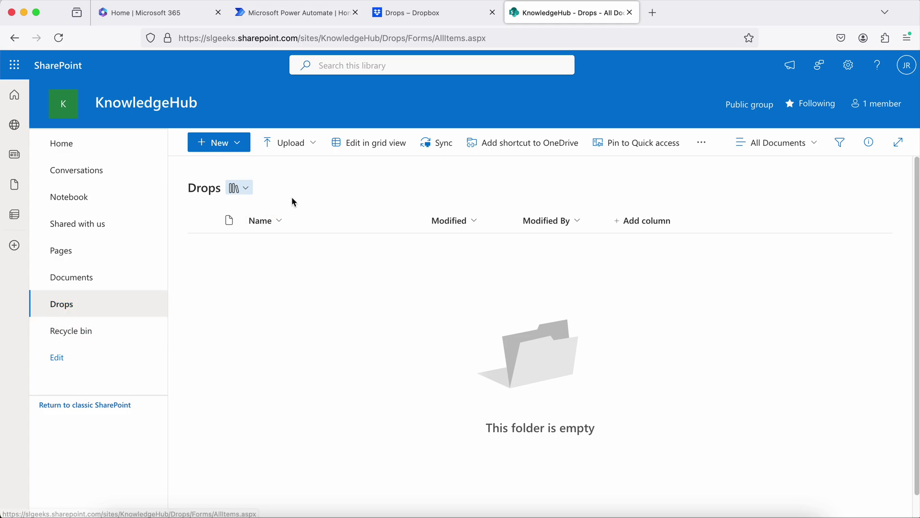
- Check the empty Dropbox Drops folder, then go back to the Power Automate home page
mouse_move(424, 17)
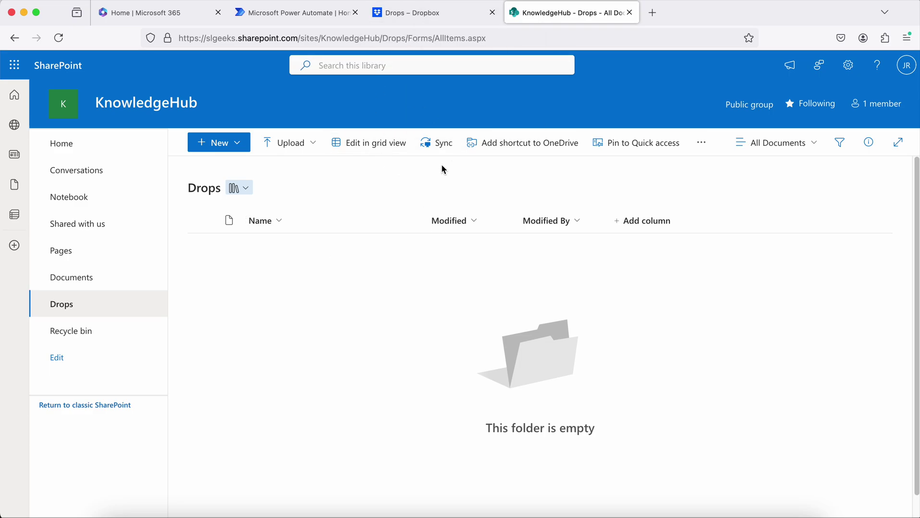
left_click(417, 14)
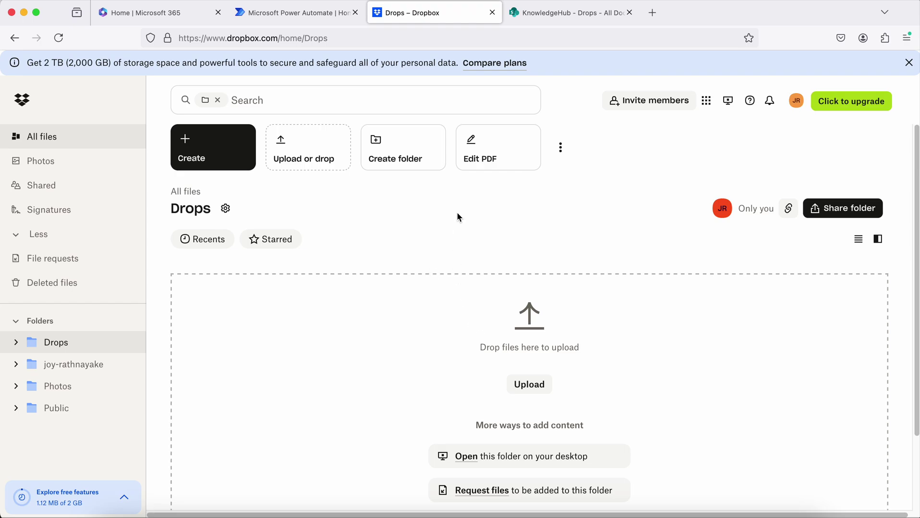
left_click(292, 15)
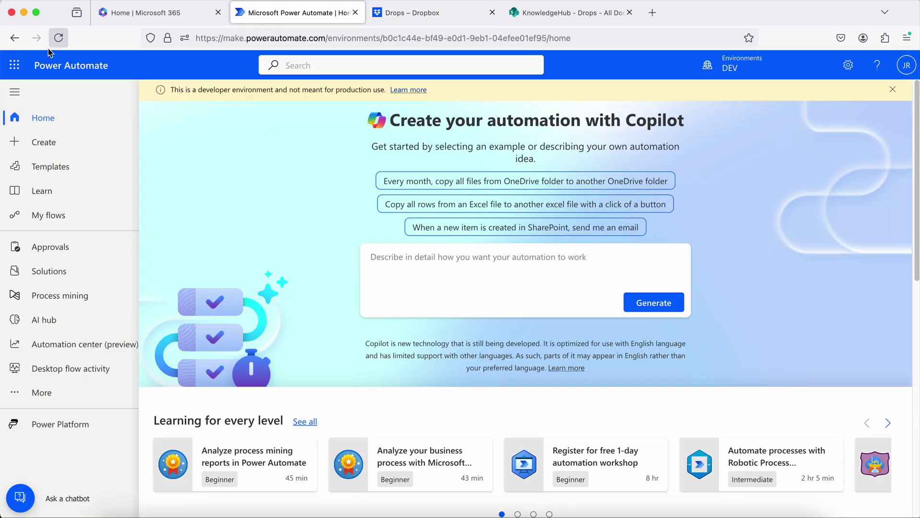
- Look over the existing cloud flows in My flows, then open the Templates gallery
left_click(54, 220)
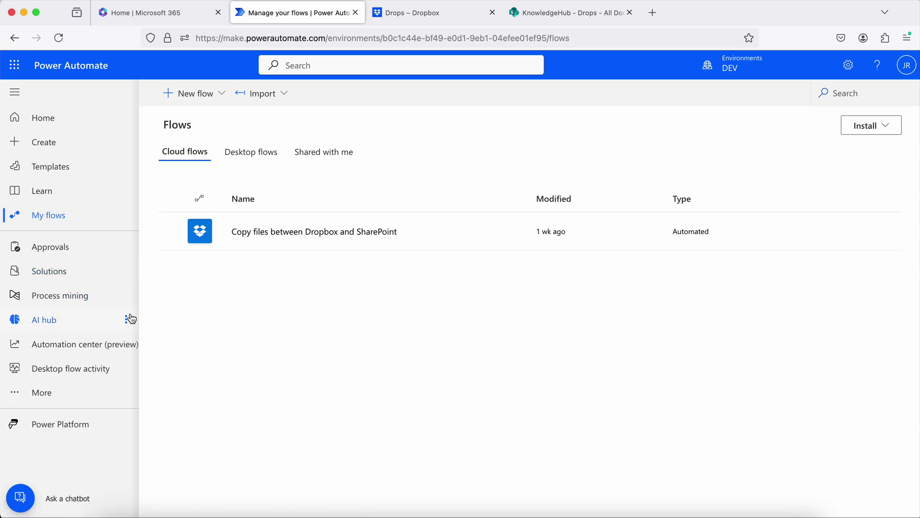
left_click(54, 167)
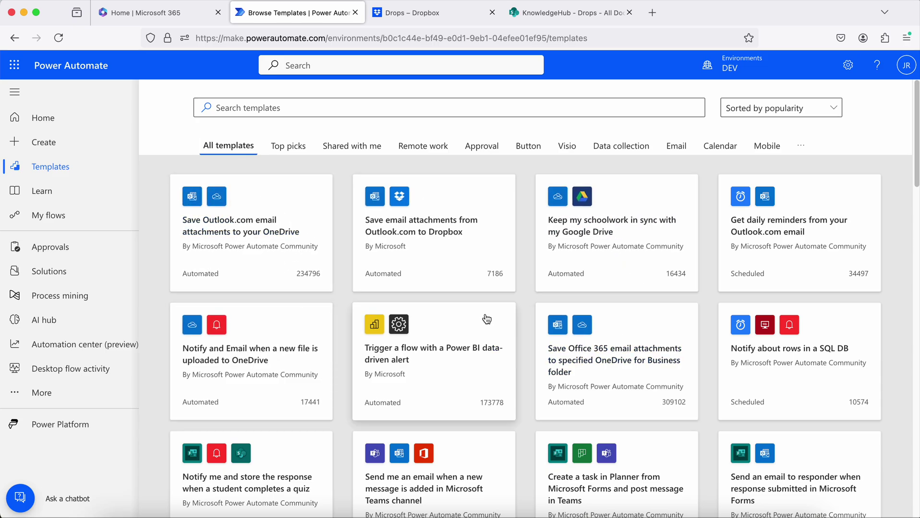
- Search templates for 'dropbox sharepoint' and open Copy files between Dropbox and SharePoint
scroll(482, 315, "down", 10)
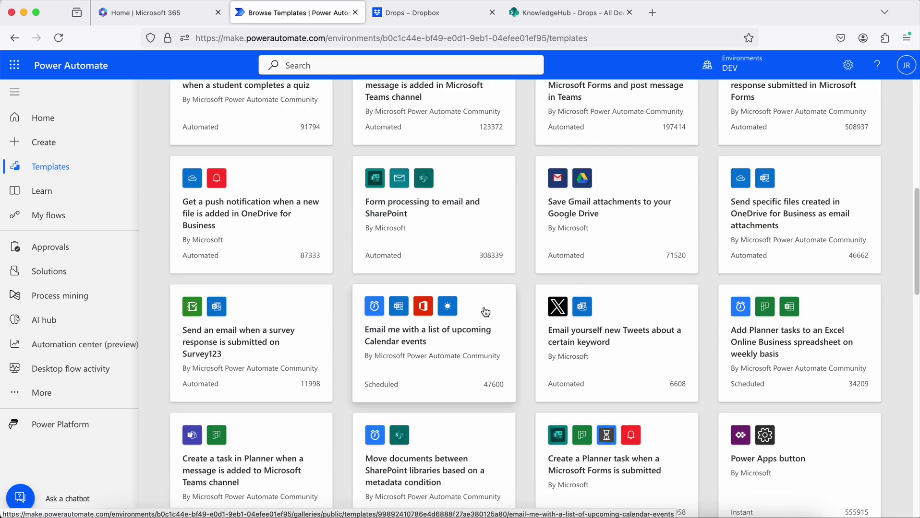
scroll(482, 313, "down", 8)
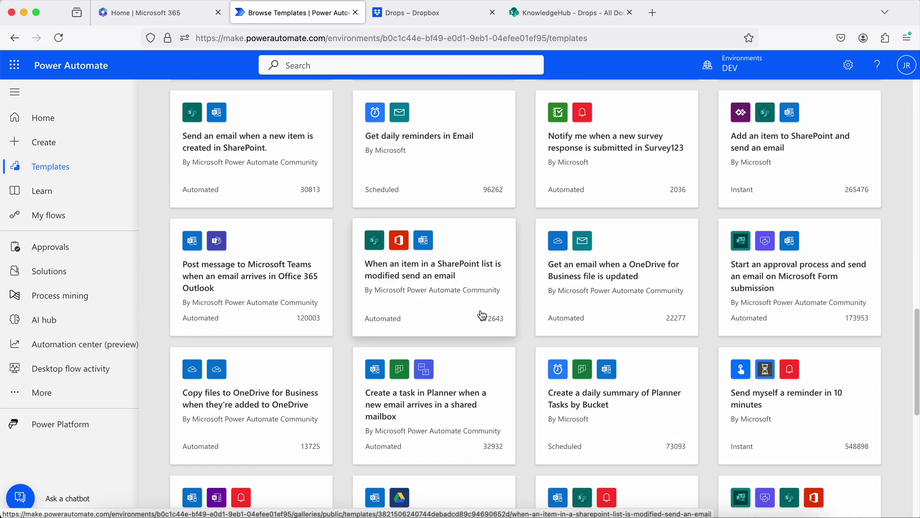
scroll(482, 315, "down", 10)
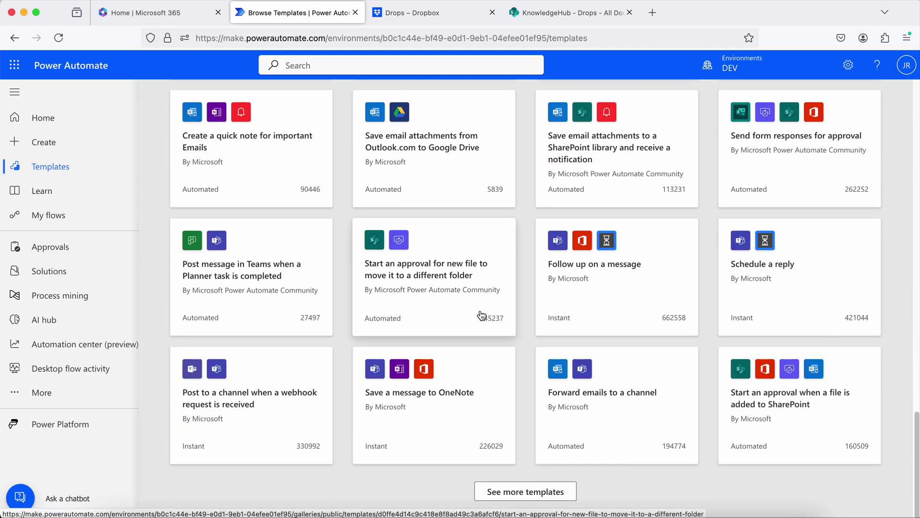
scroll(480, 315, "up", 20)
left_click(379, 110)
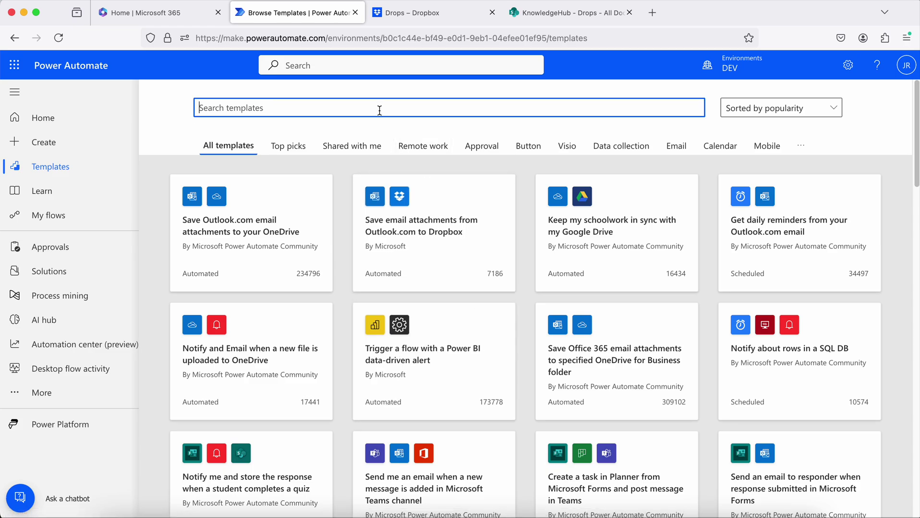
type("dropbox sharepoint")
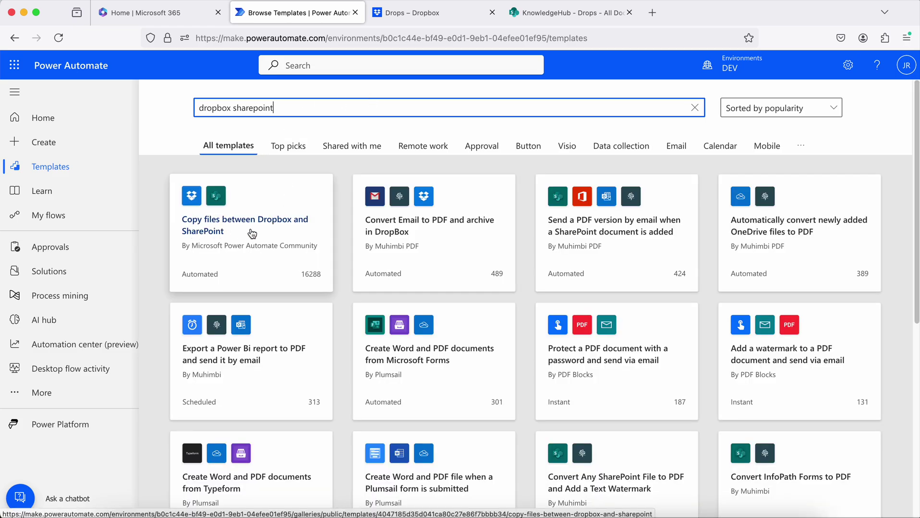
left_click(205, 229)
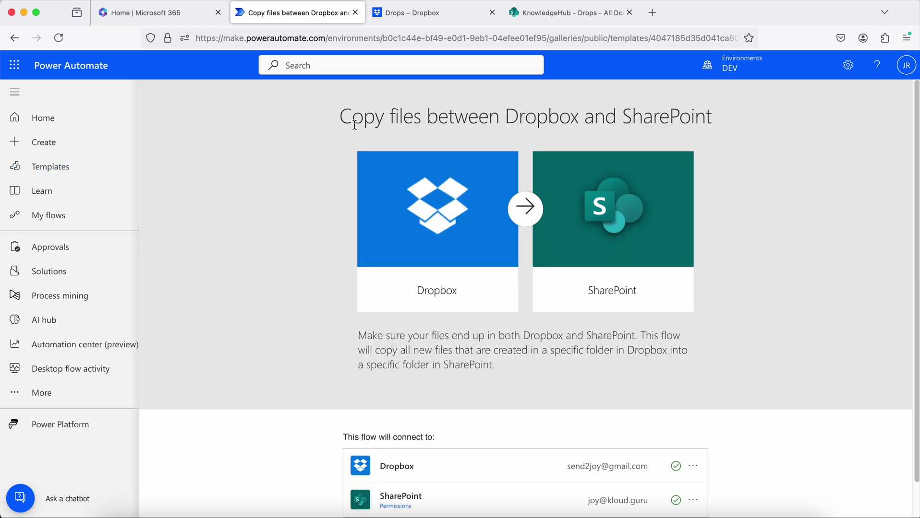
- Review the Copy files between Dropbox and SharePoint template and continue to build the flow
left_click_drag(340, 120, 469, 121)
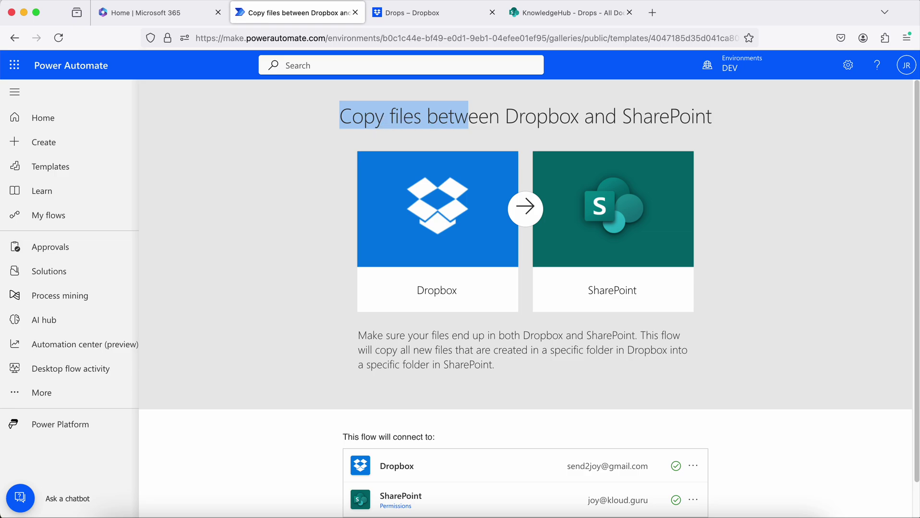
scroll(296, 321, "down", 1)
left_click(282, 323)
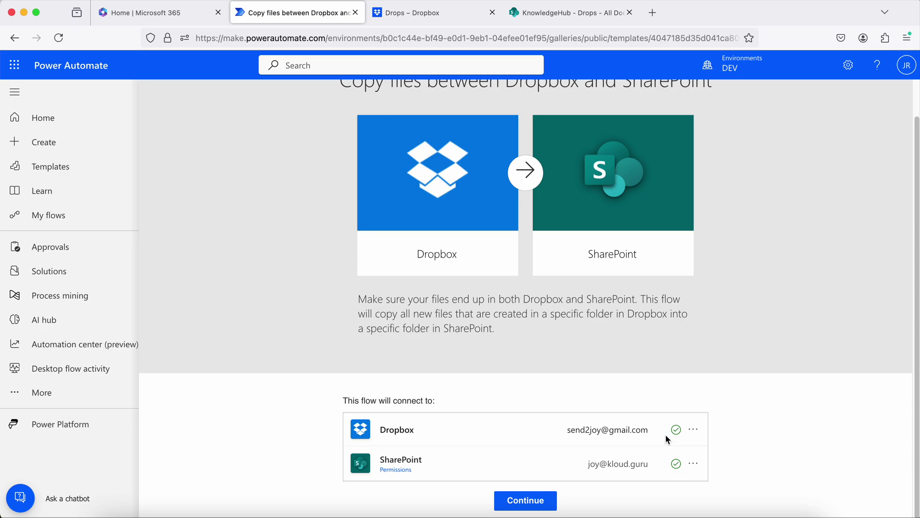
left_click(527, 501)
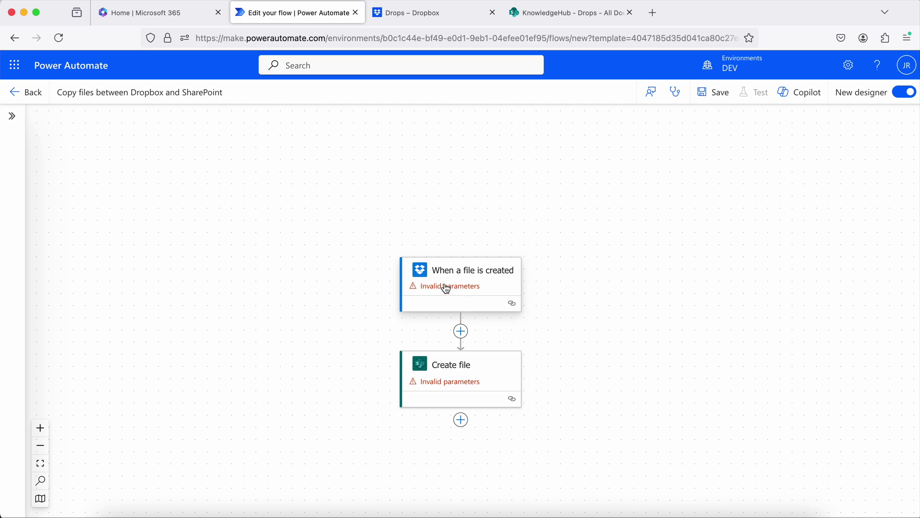
- Set the Dropbox trigger to watch /drops, reviewing its 1-minute recurrence and settings
left_click(465, 290)
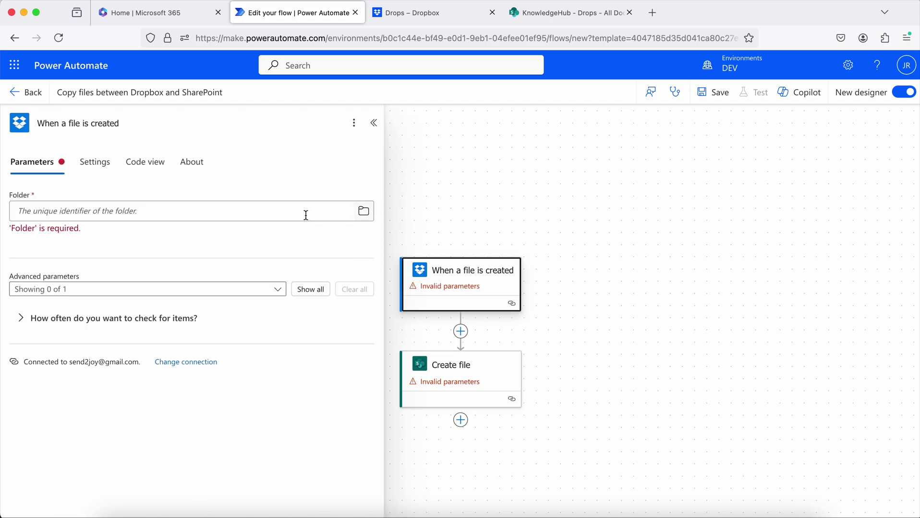
left_click(364, 215)
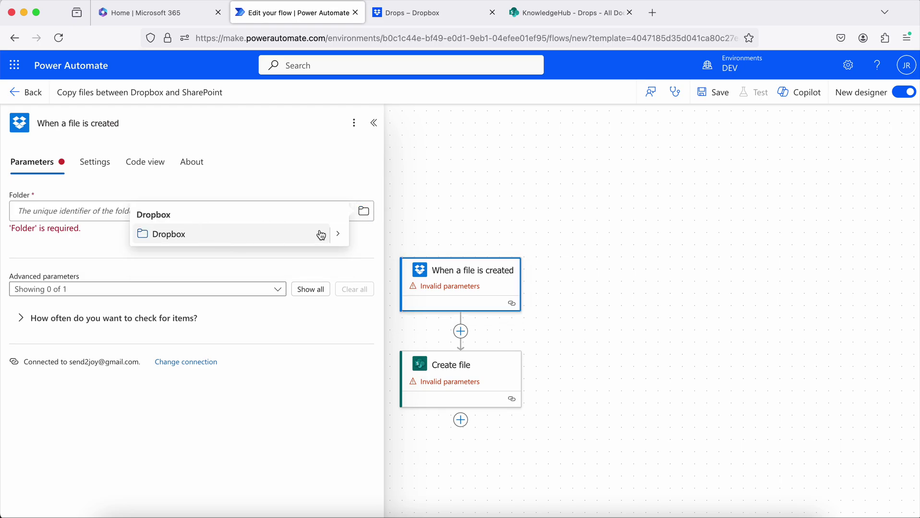
left_click(338, 234)
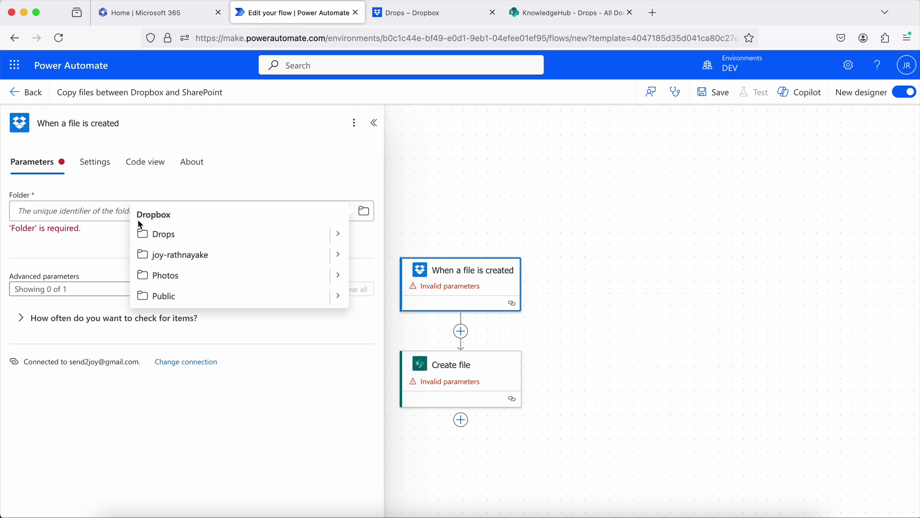
left_click(166, 235)
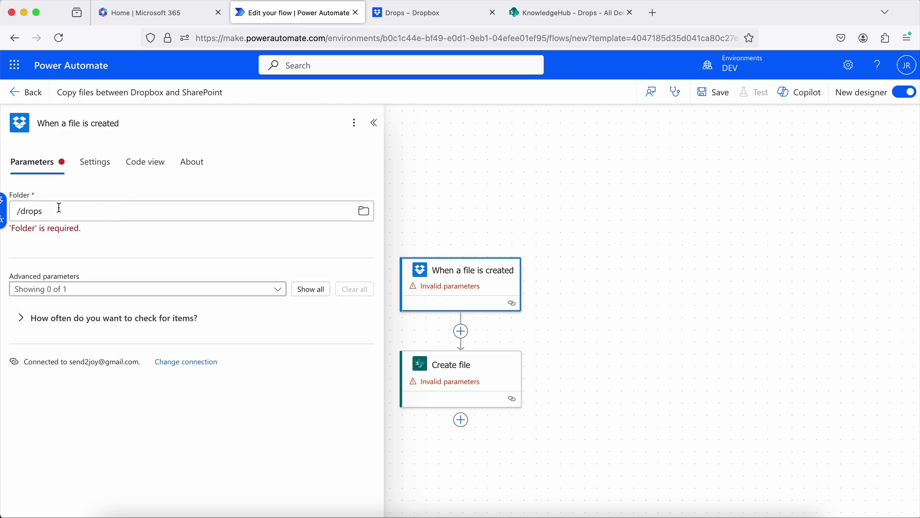
left_click(41, 321)
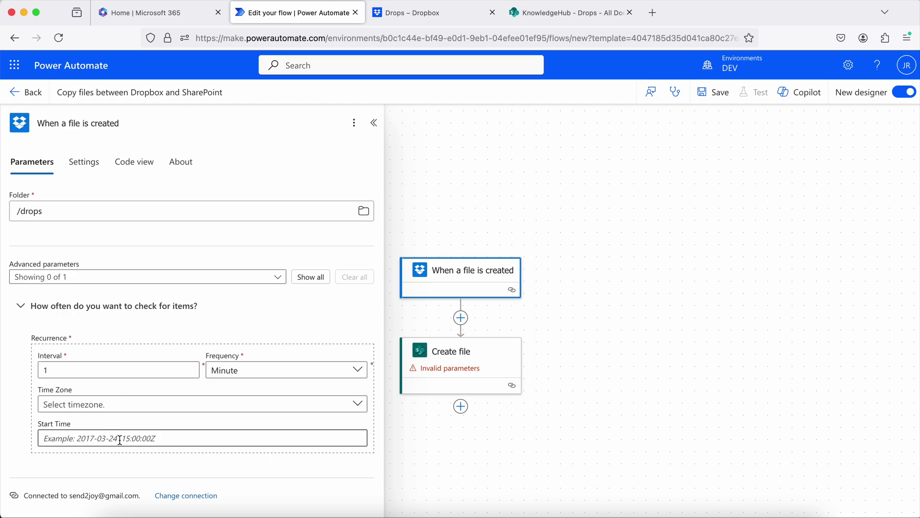
left_click(85, 164)
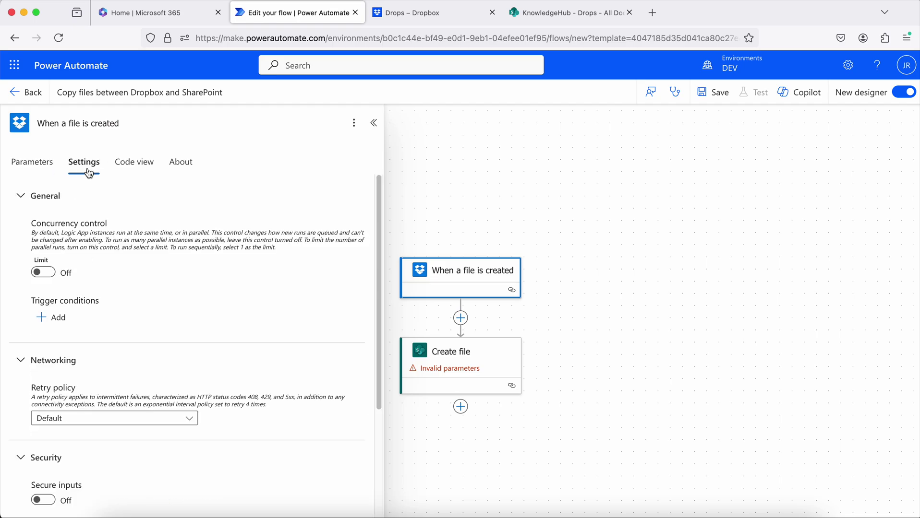
scroll(114, 312, "down", 3)
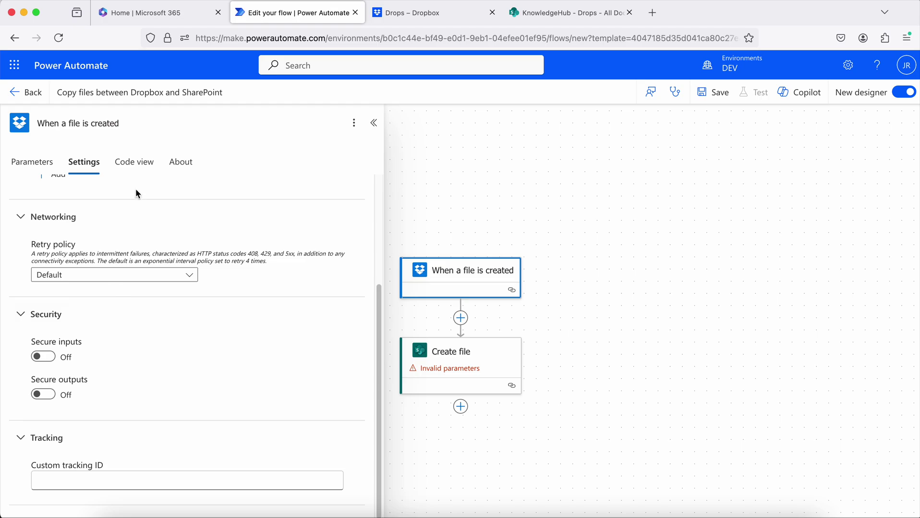
left_click(29, 163)
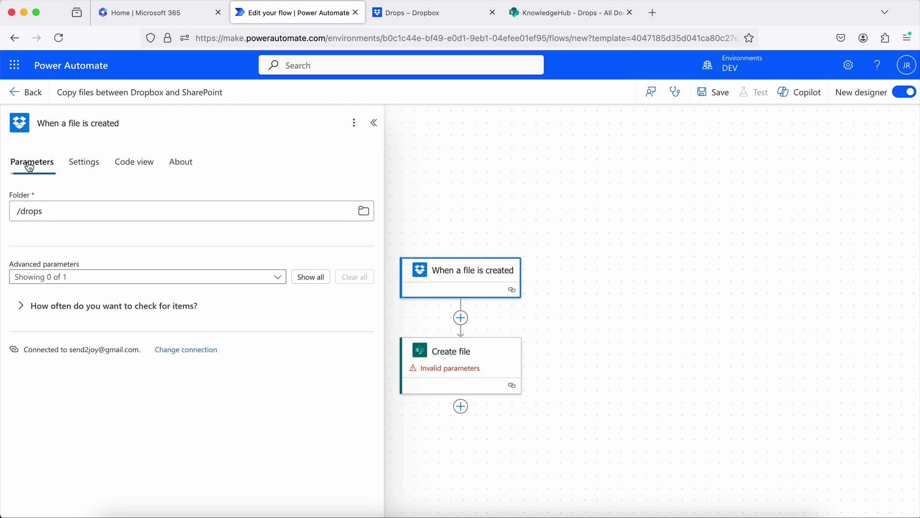
- Point the Create file action at the KnowledgeHub site with folder path /Drops
left_click(476, 379)
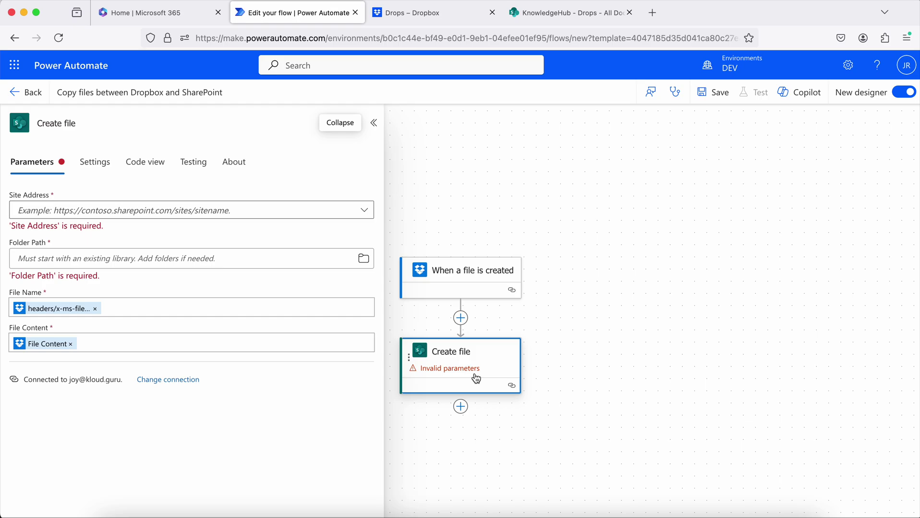
left_click(364, 211)
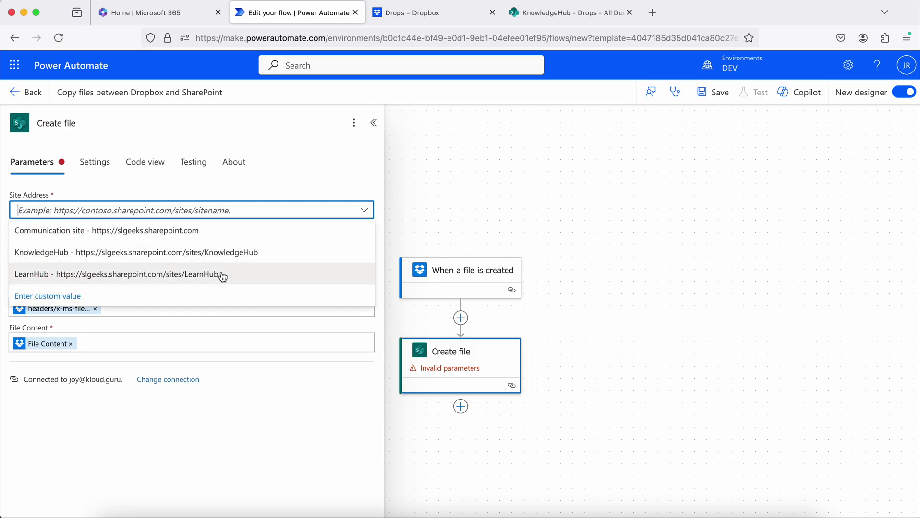
left_click(201, 255)
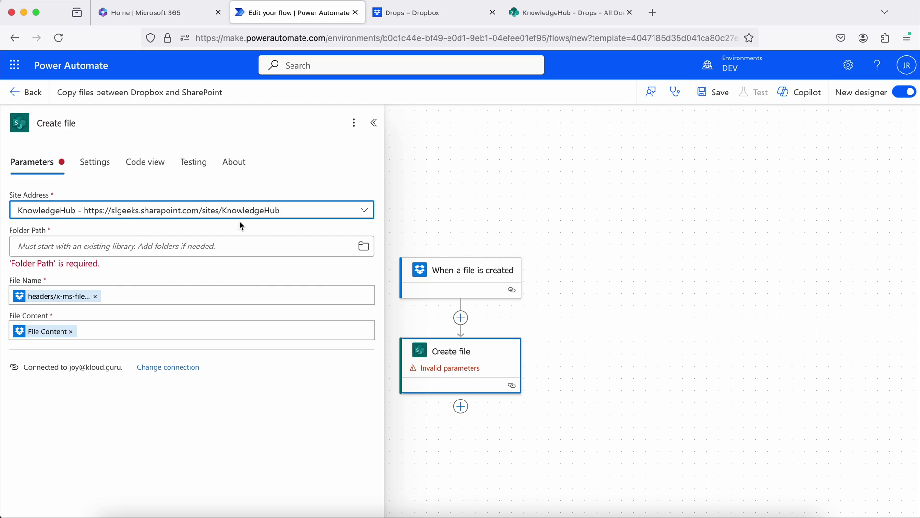
left_click(363, 247)
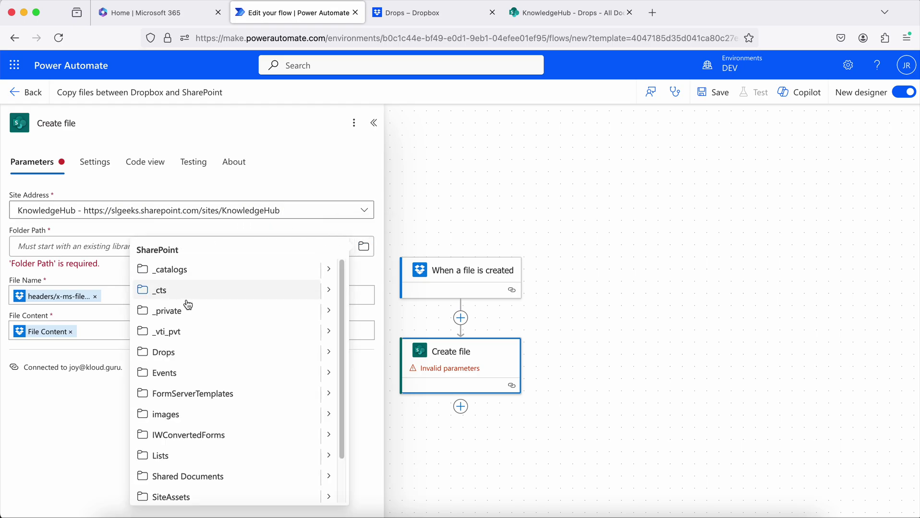
scroll(199, 333, "down", 2)
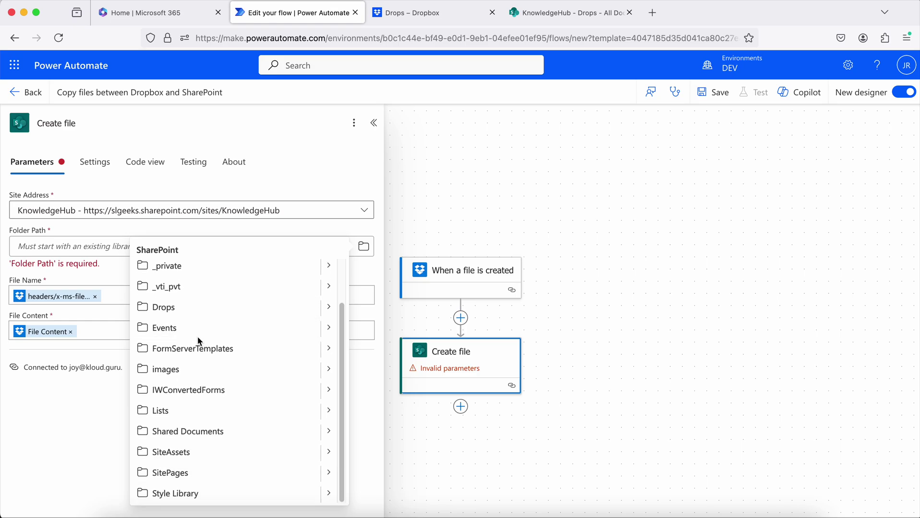
left_click(181, 313)
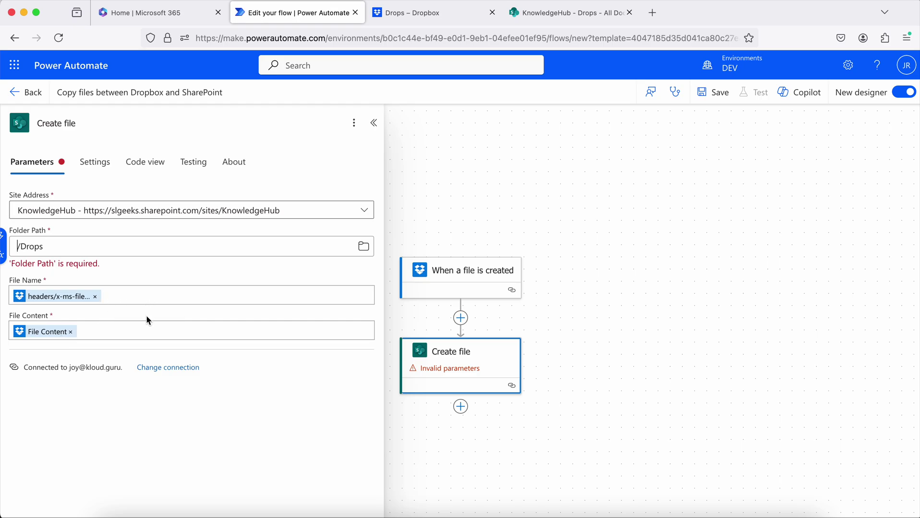
- Review the Create file settings, save the flow, and reload the empty Dropbox Drops folder
left_click(105, 163)
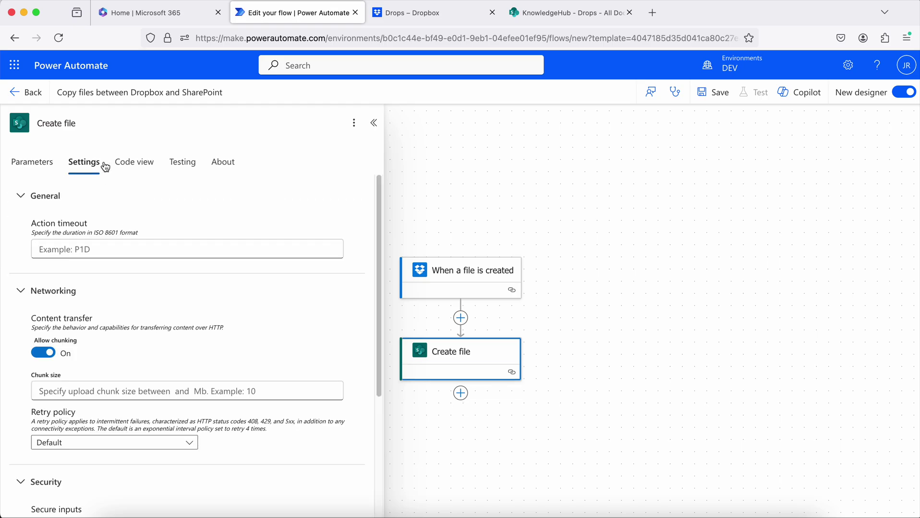
scroll(147, 296, "down", 5)
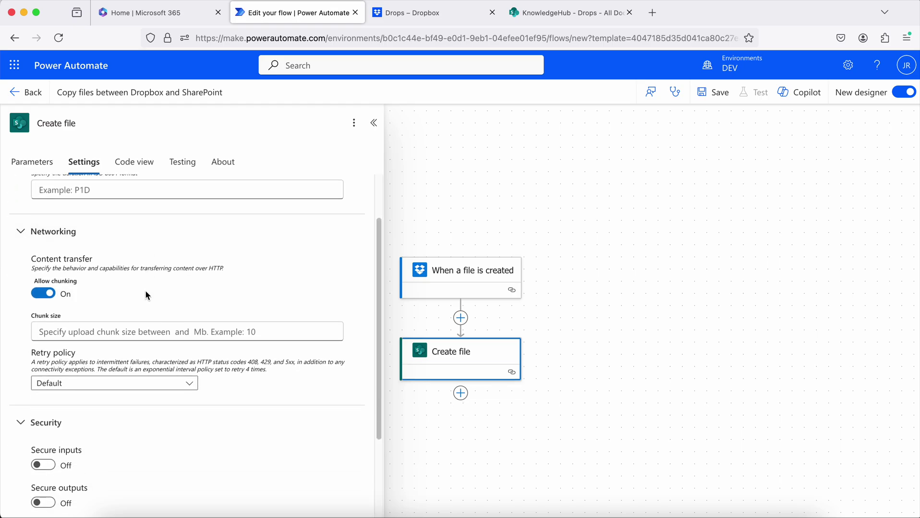
scroll(146, 296, "up", 5)
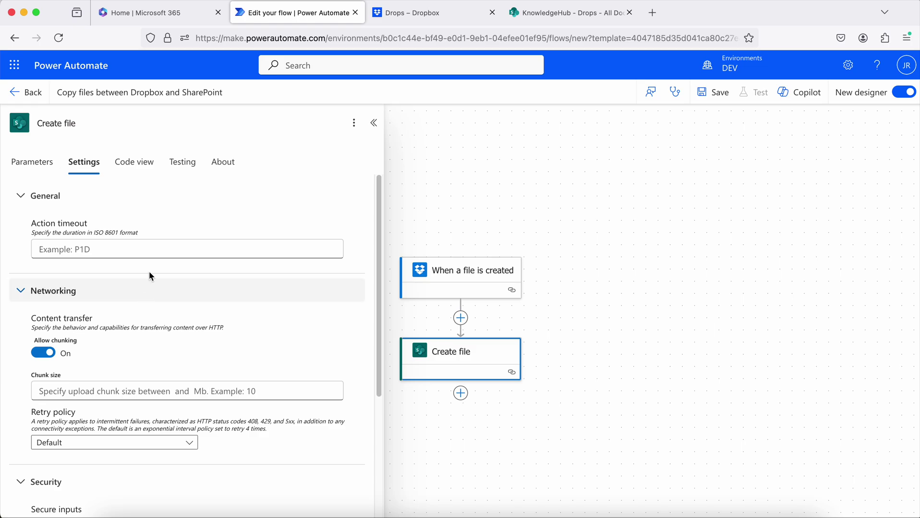
left_click(521, 211)
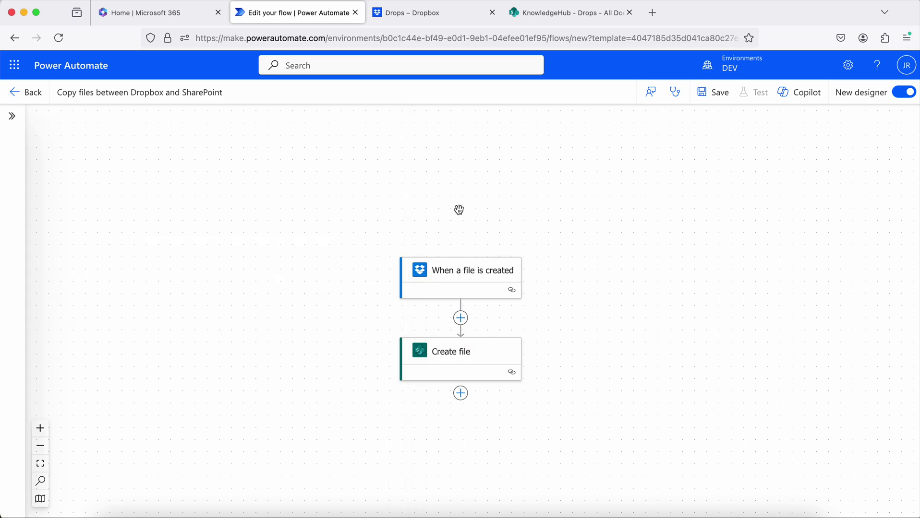
left_click(718, 103)
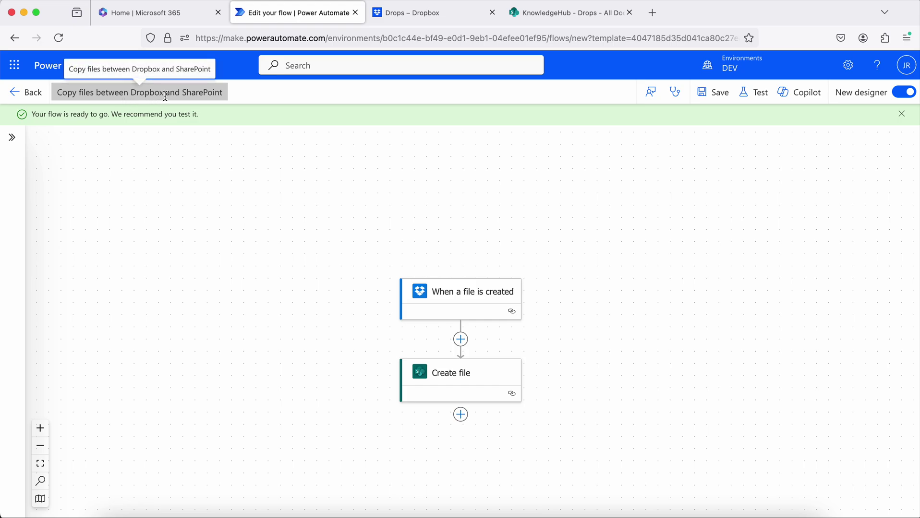
left_click(422, 13)
left_click(59, 38)
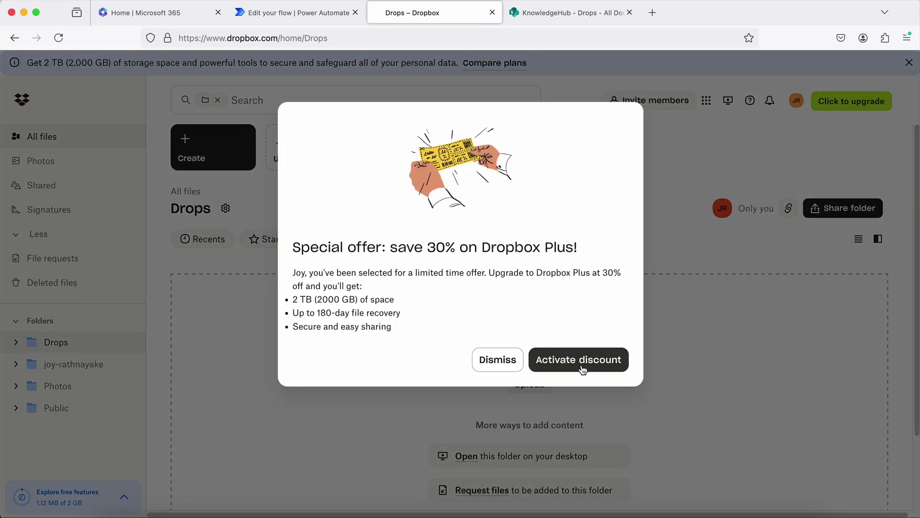
- Dismiss the upgrade offer and upload ICT G-7 E RB.pdf into the Dropbox Drops folder
left_click(509, 360)
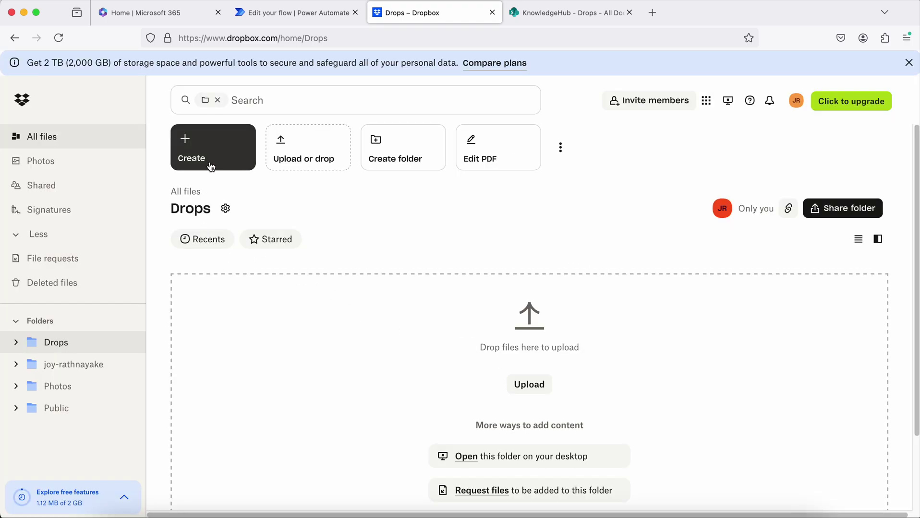
left_click(542, 389)
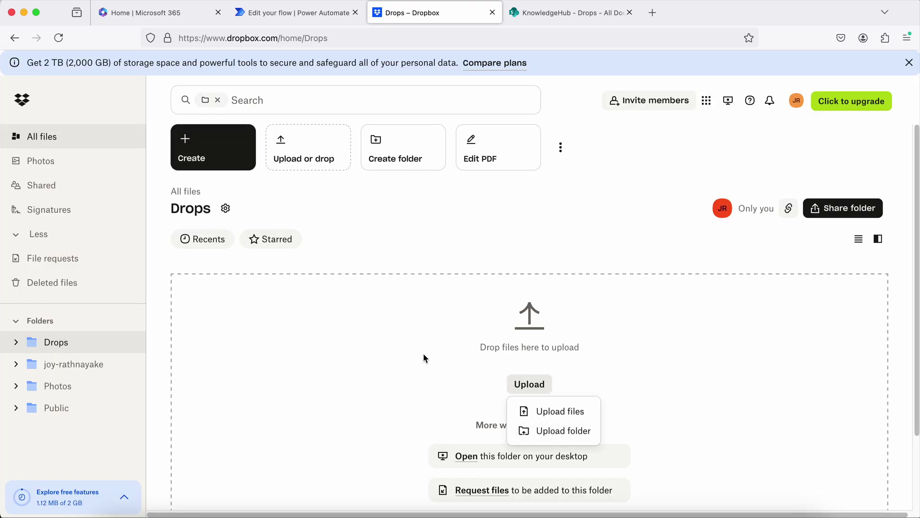
left_click(525, 412)
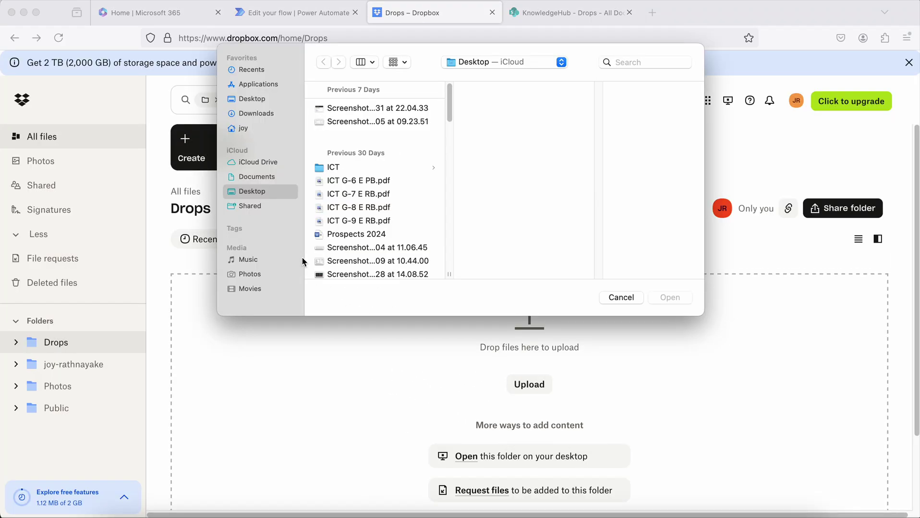
left_click(358, 183)
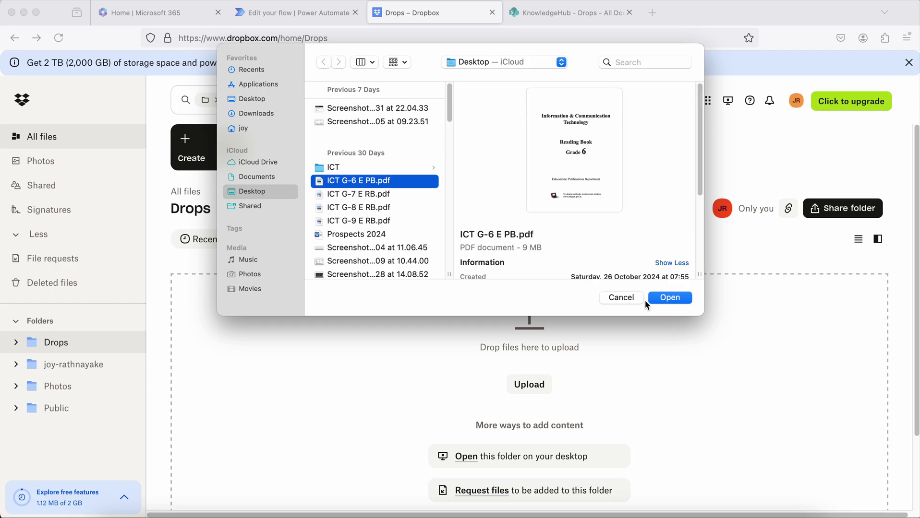
left_click(367, 195)
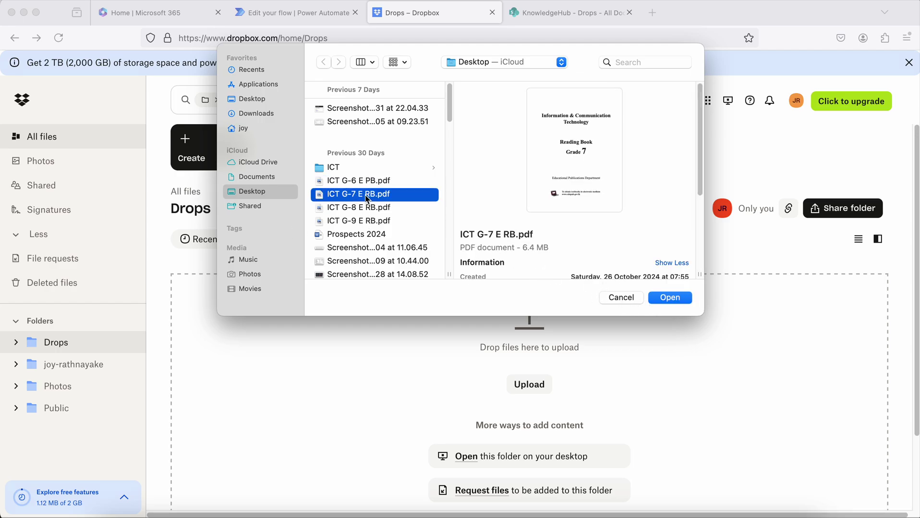
left_click(362, 223)
left_click(361, 210)
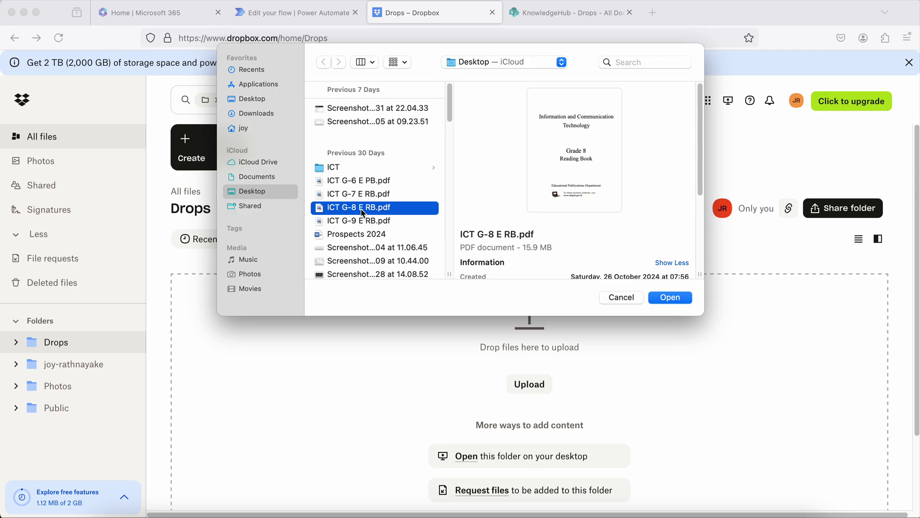
left_click(360, 199)
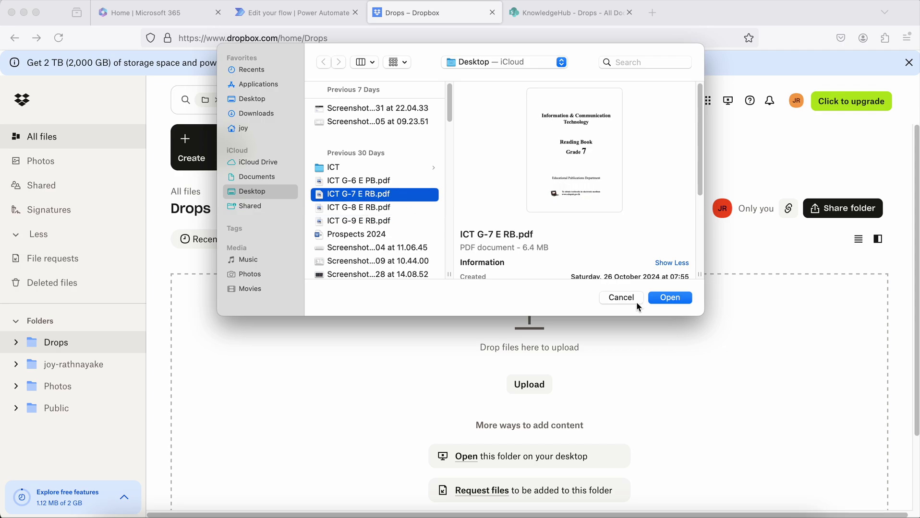
left_click(676, 303)
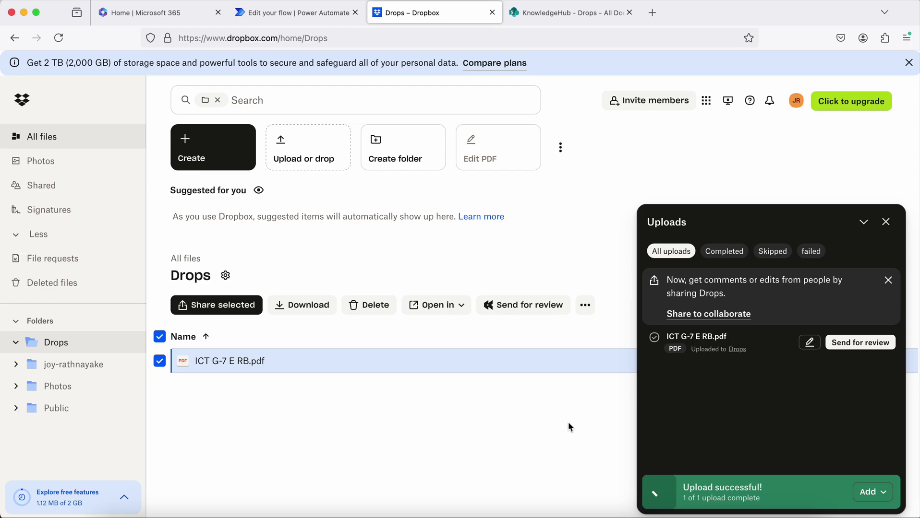
- Close the uploads summary and return to the saved flow in Power Automate
left_click(886, 222)
left_click(378, 414)
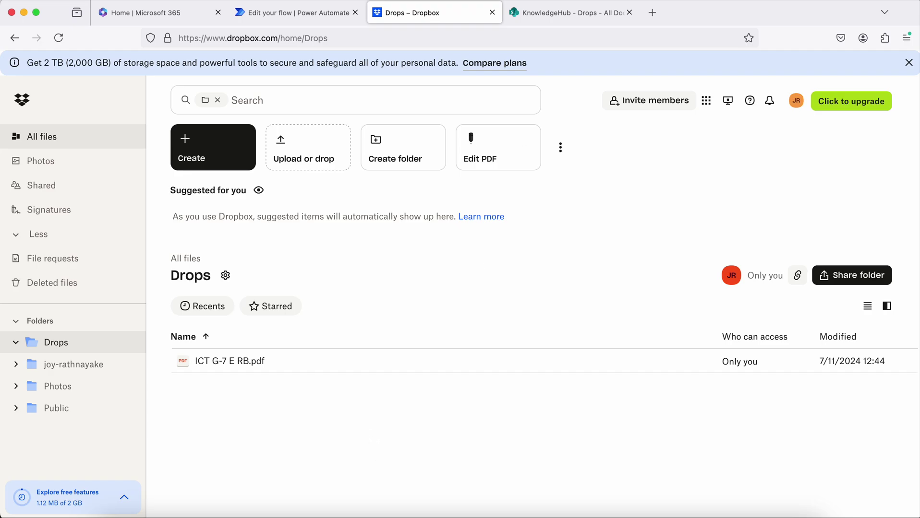
left_click(289, 13)
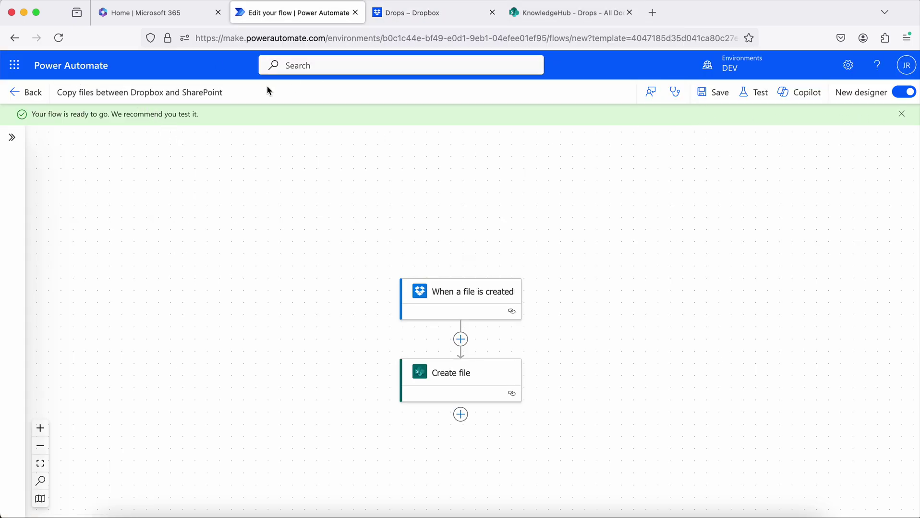
- Return to the flow's details page, dismiss the flow-ready notice and highlight the flow title
left_click(17, 92)
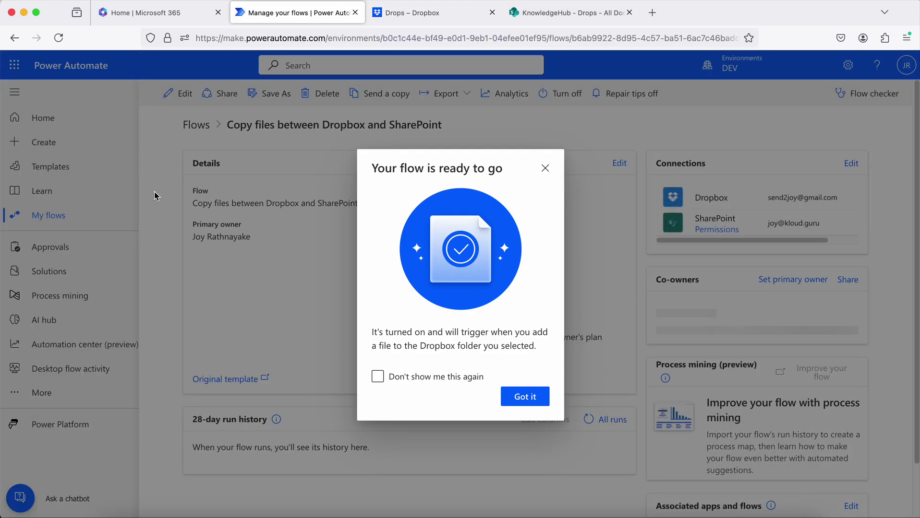
left_click(544, 168)
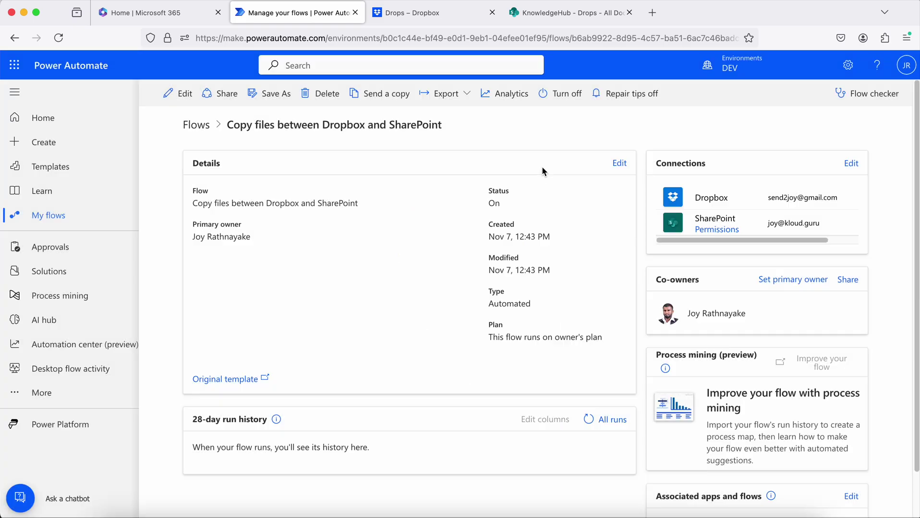
left_click_drag(239, 131, 441, 126)
left_click(355, 131)
- Highlight the primary owner and created date, then refresh run history and open the latest run
left_click_drag(191, 233, 255, 251)
left_click(323, 261)
left_click_drag(491, 238, 533, 239)
left_click(514, 251)
scroll(512, 249, "down", 1)
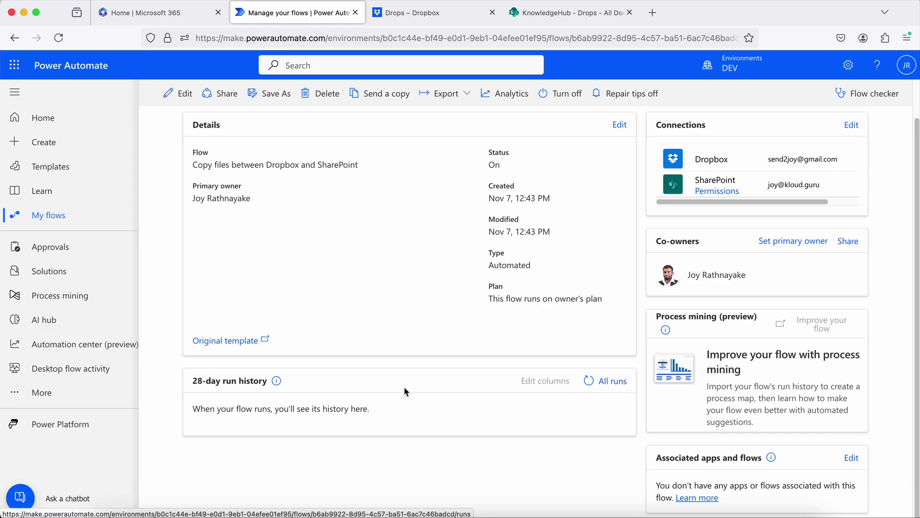
left_click(610, 385)
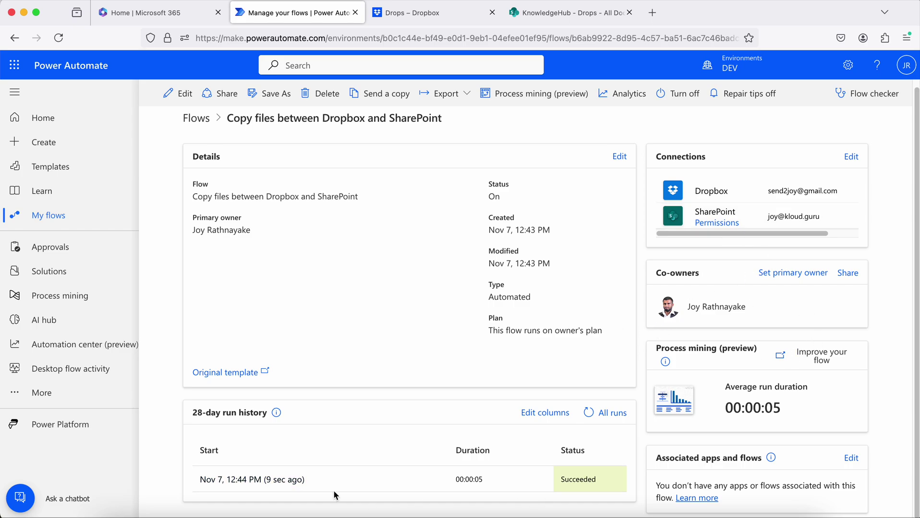
left_click(283, 481)
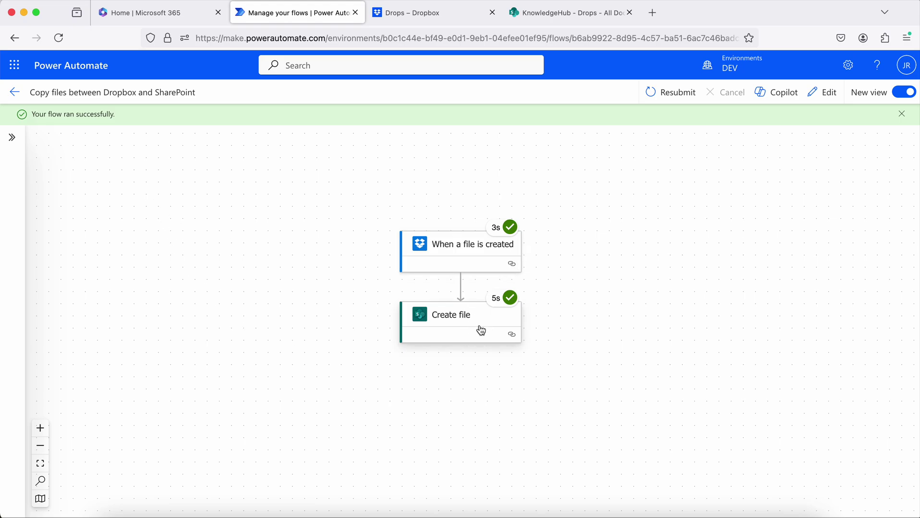
- Go back from the run view to the flow details, then switch to the KnowledgeHub - Drops tab
left_click(14, 92)
scroll(746, 315, "down", 1)
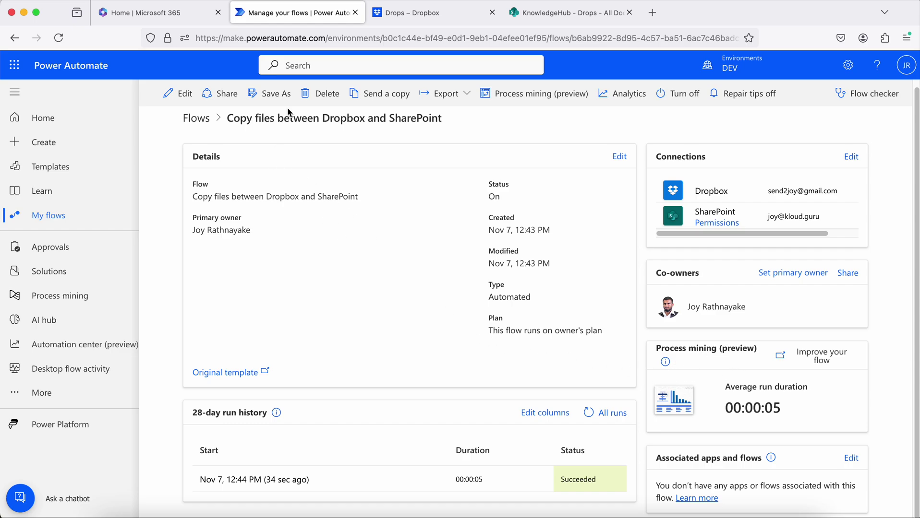
left_click(571, 14)
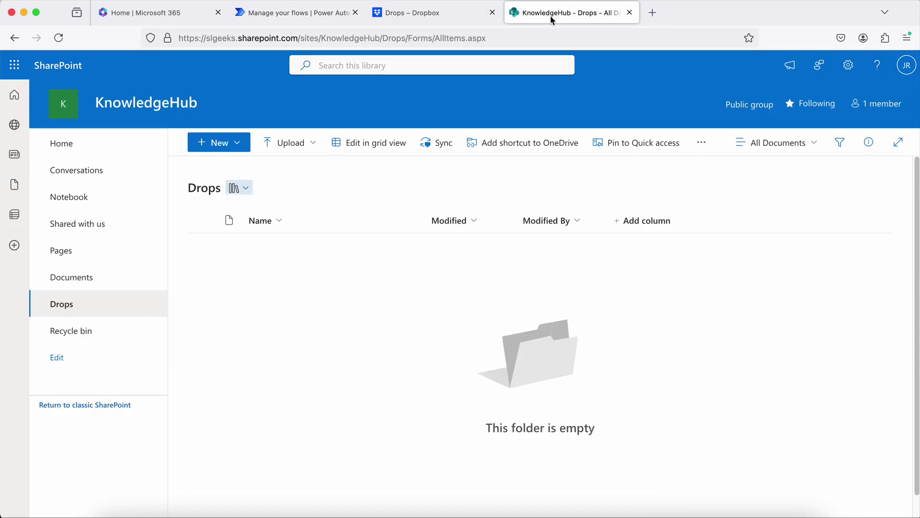
- Reload the KnowledgeHub Drops library to check for the copied ICT G-7 E RB.pdf
left_click(60, 38)
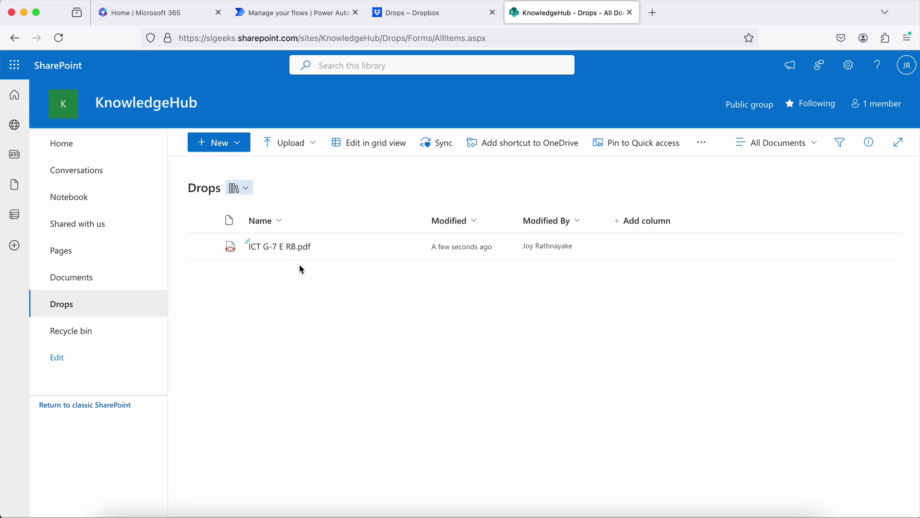
- Back in Power Automate, browse the Templates gallery cards sorted by popularity
left_click(299, 16)
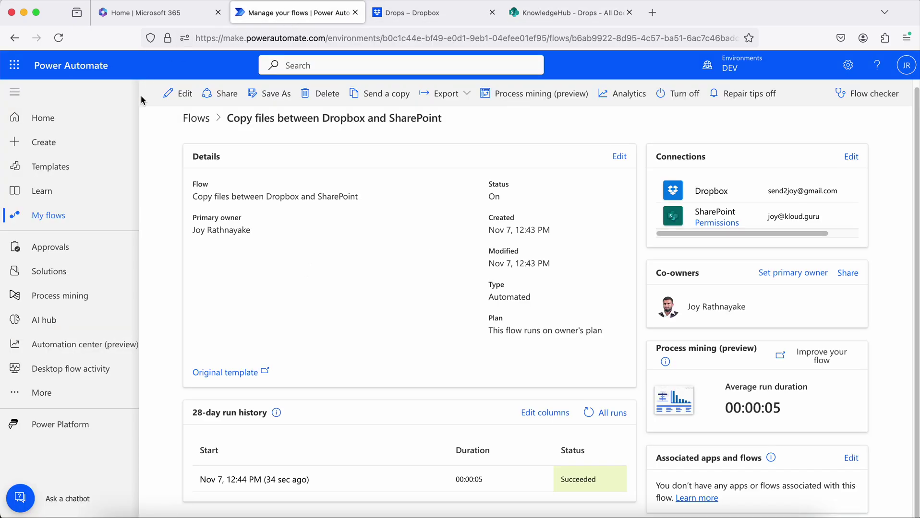
left_click(58, 171)
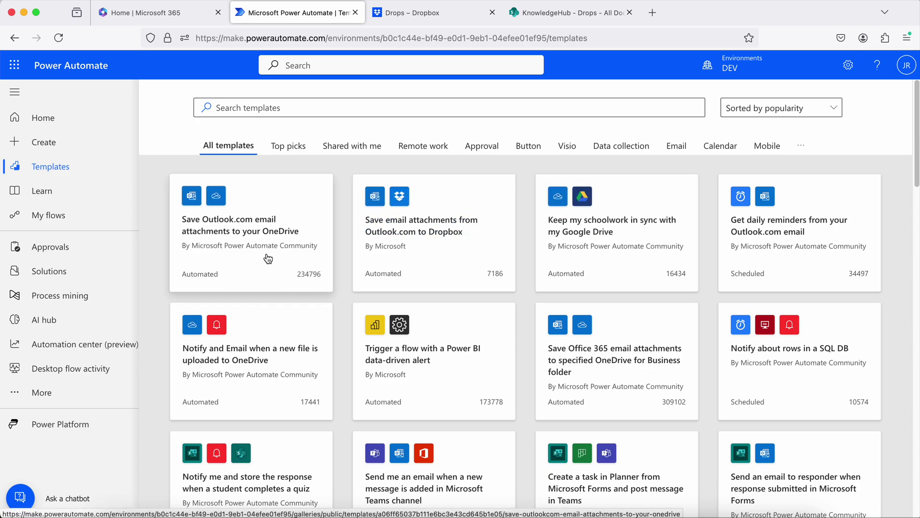
scroll(583, 230, "down", 3)
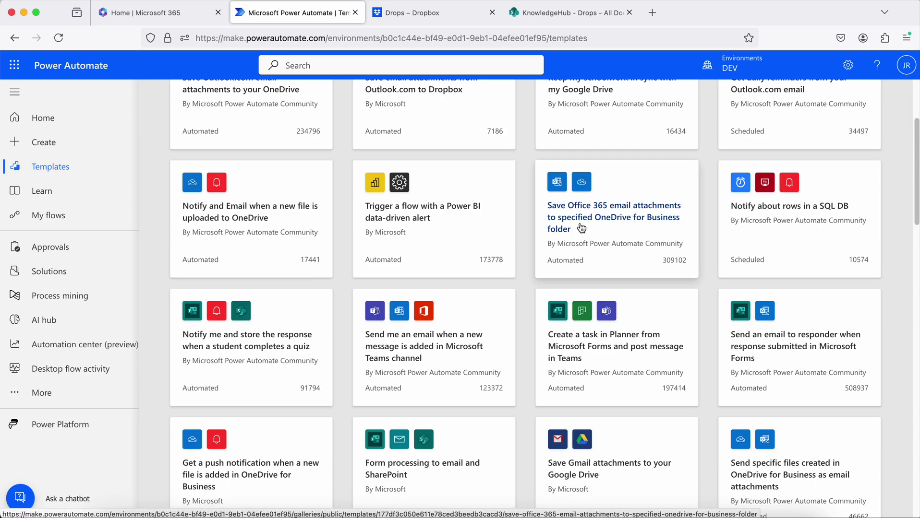
scroll(582, 228, "up", 3)
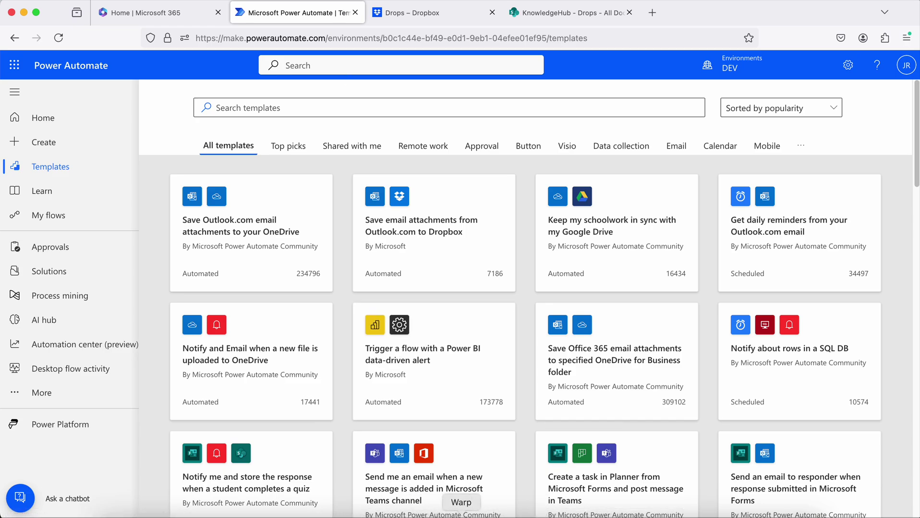
left_click(495, 516)
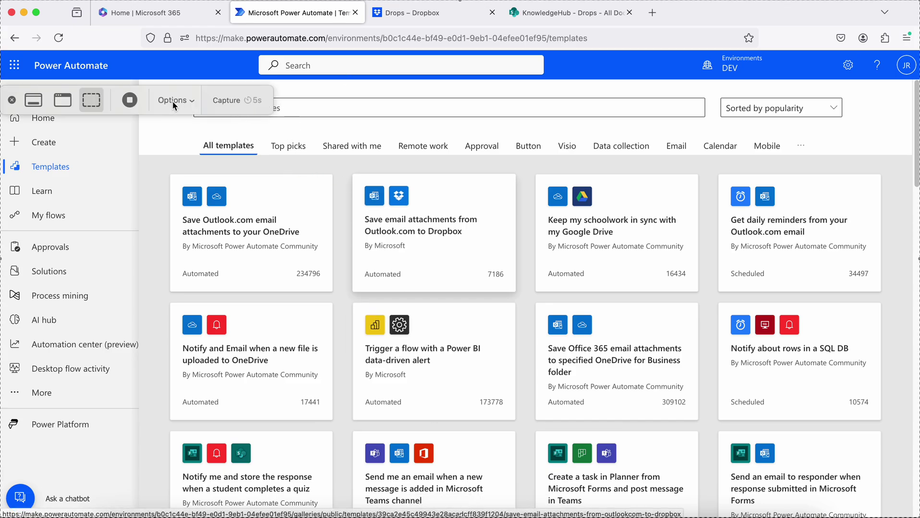